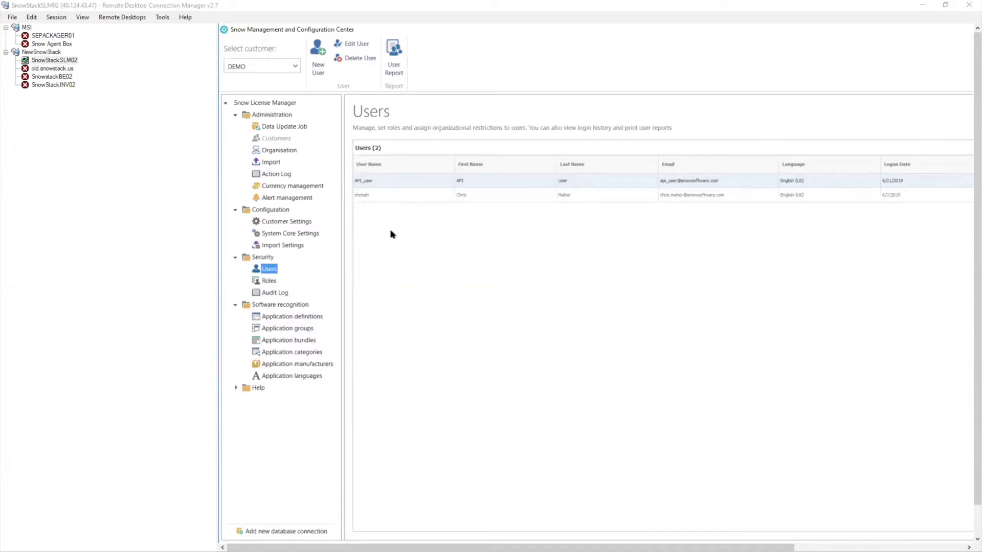
Look through the organisation, roles and audit log pages, finishing on the users list.
{"action": "left_click", "coordinate": [276, 152]}
{"action": "left_click", "coordinate": [269, 282]}
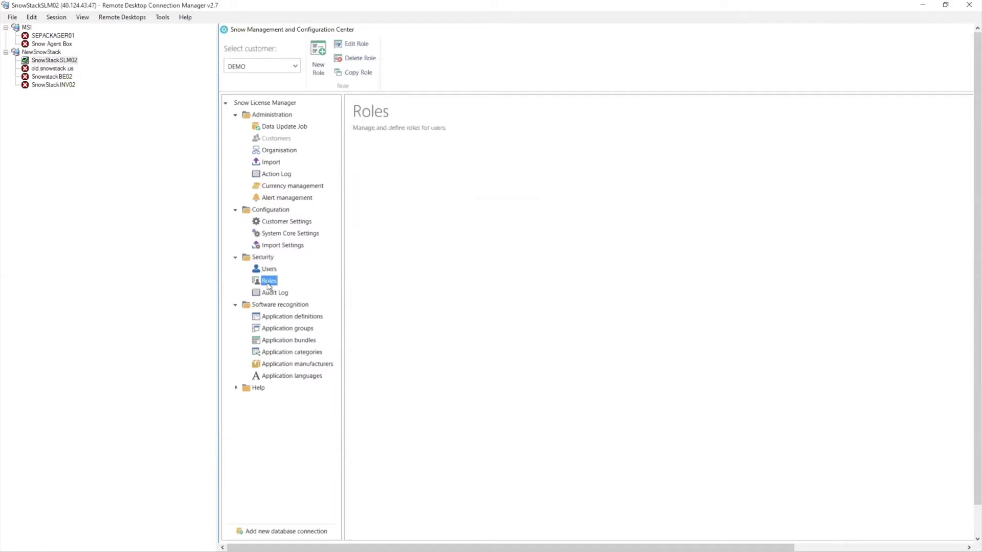
{"action": "left_click", "coordinate": [275, 294]}
{"action": "left_click", "coordinate": [269, 269]}
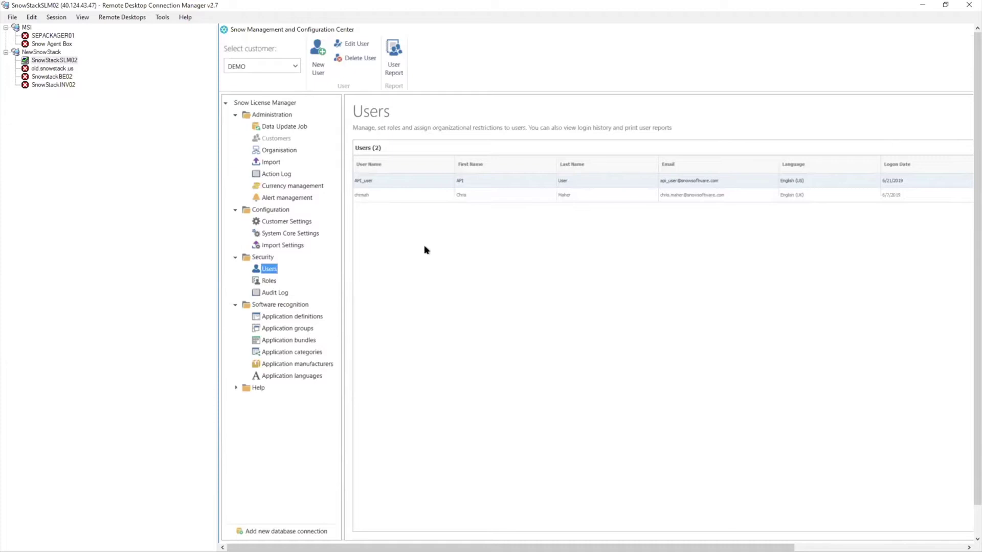
Open a blank new user form and review its available language options.
{"action": "left_click", "coordinate": [317, 51]}
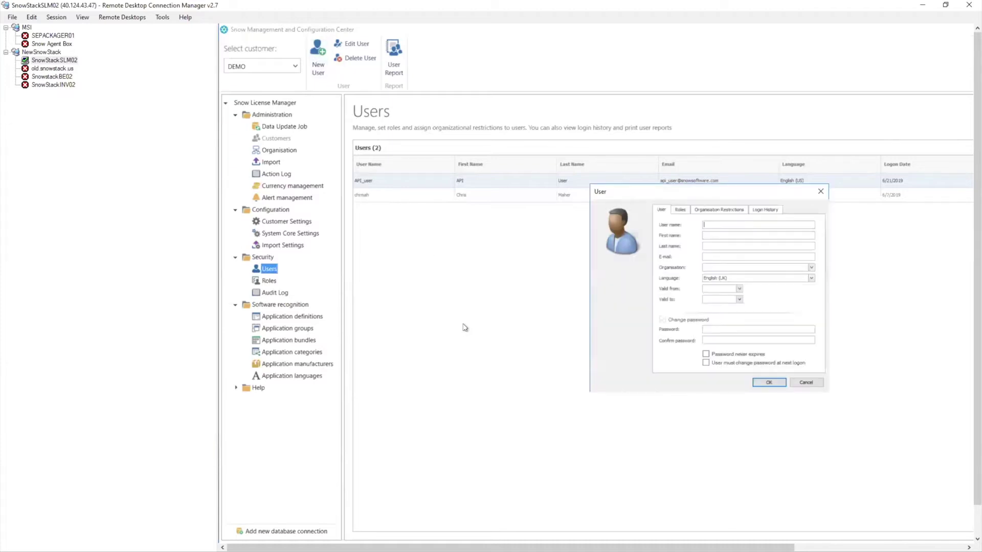
{"action": "left_click_drag", "start_coordinate": [748, 194], "coordinate": [539, 191]}
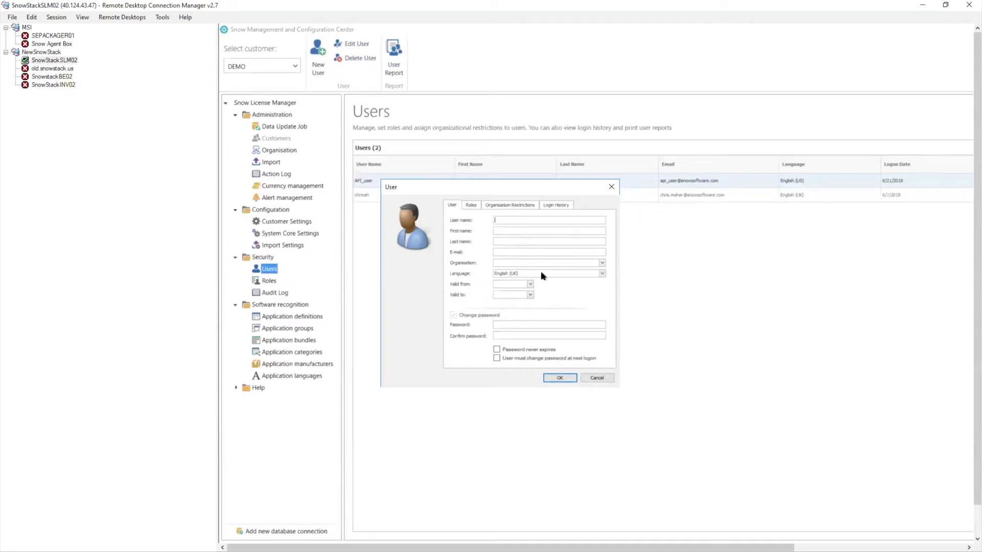
{"action": "left_click", "coordinate": [600, 274]}
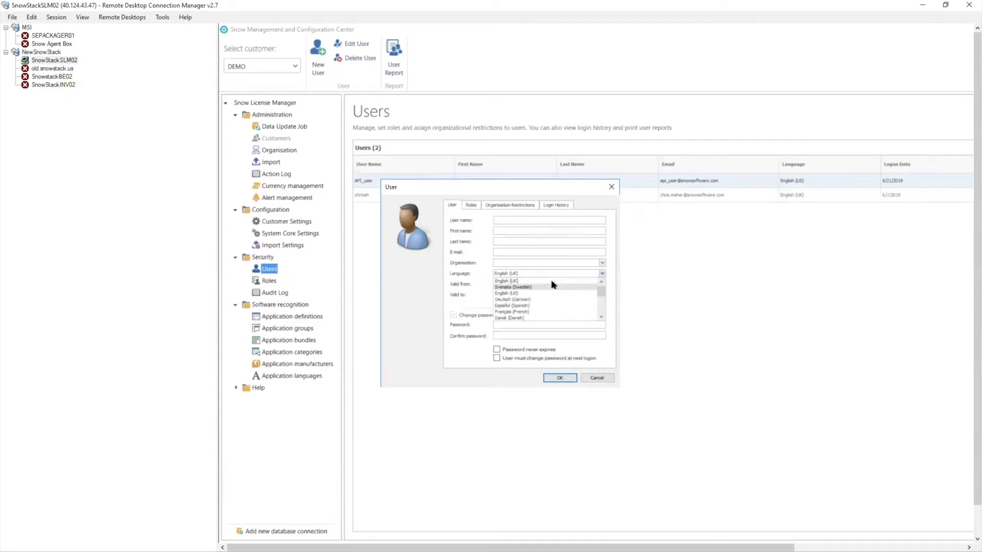
{"action": "left_click", "coordinate": [551, 272]}
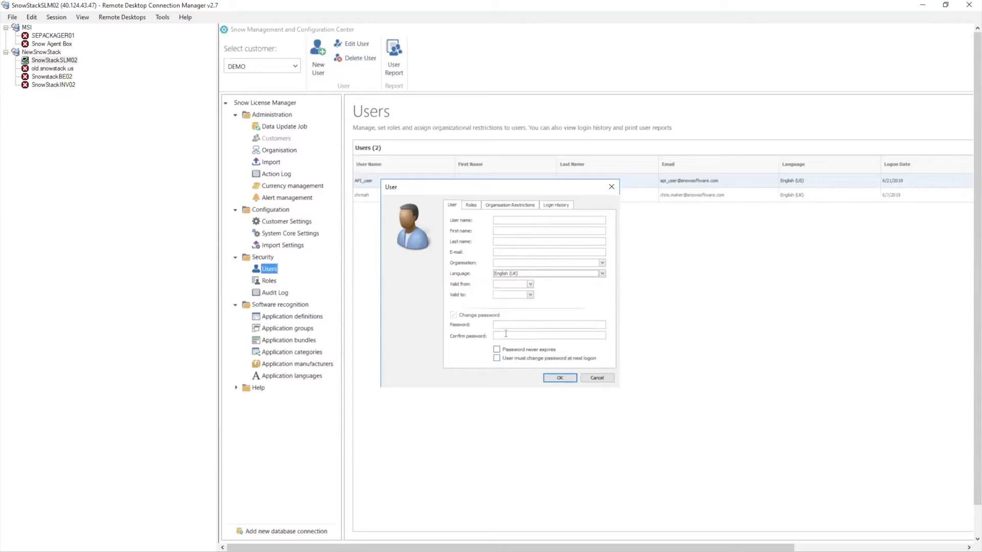
Review the assignable roles and the organisation restrictions for the new user, and close the form without saving.
{"action": "left_click", "coordinate": [471, 206]}
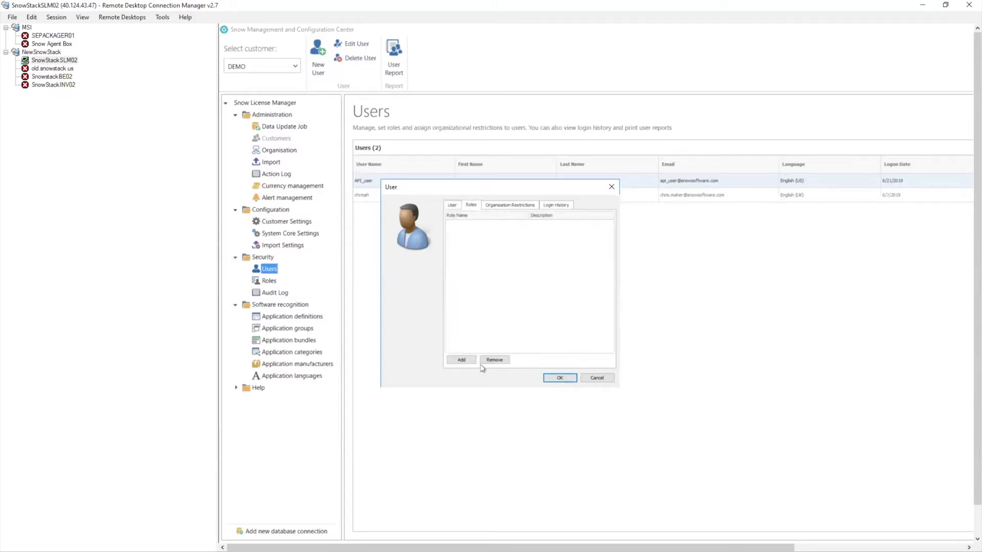
{"action": "left_click", "coordinate": [461, 360]}
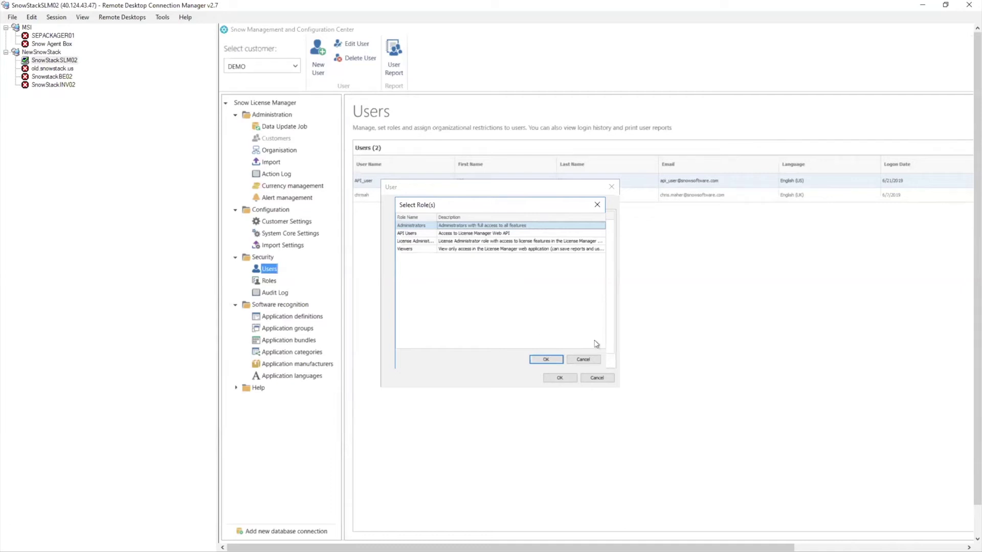
{"action": "left_click", "coordinate": [583, 360]}
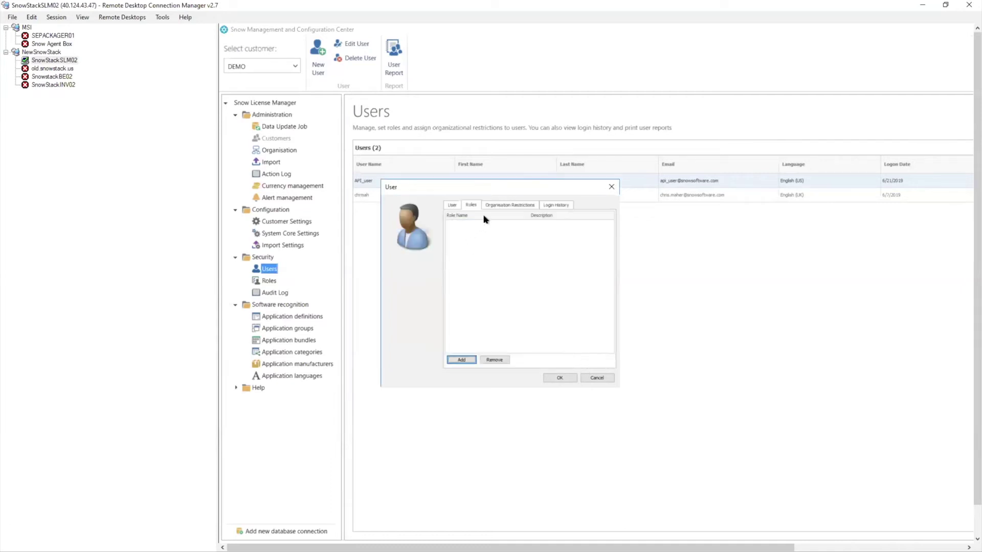
{"action": "left_click", "coordinate": [499, 205]}
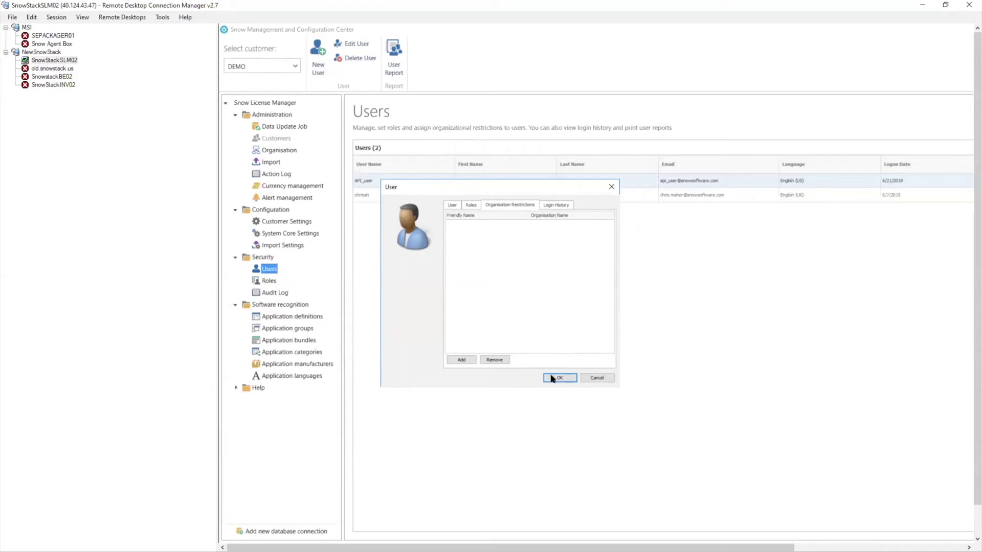
{"action": "left_click", "coordinate": [596, 378]}
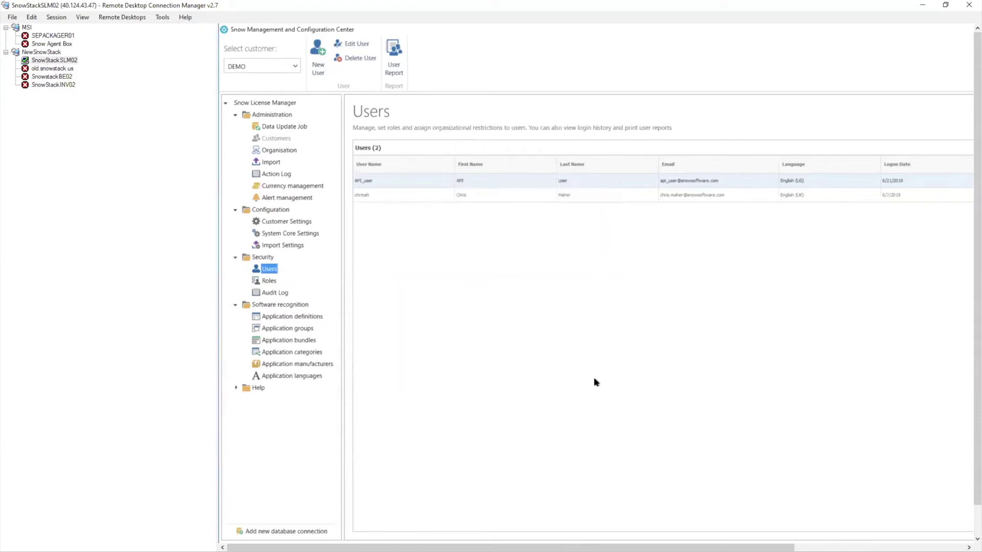
Change the friendly name of the root node in the organisation structure to ACME.
{"action": "left_click", "coordinate": [276, 150]}
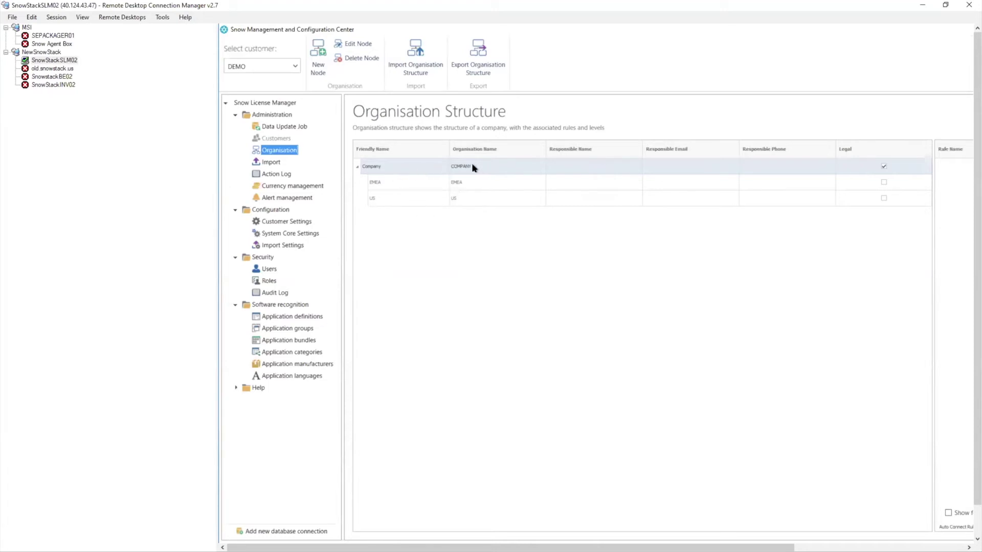
{"action": "double_click", "coordinate": [414, 169]}
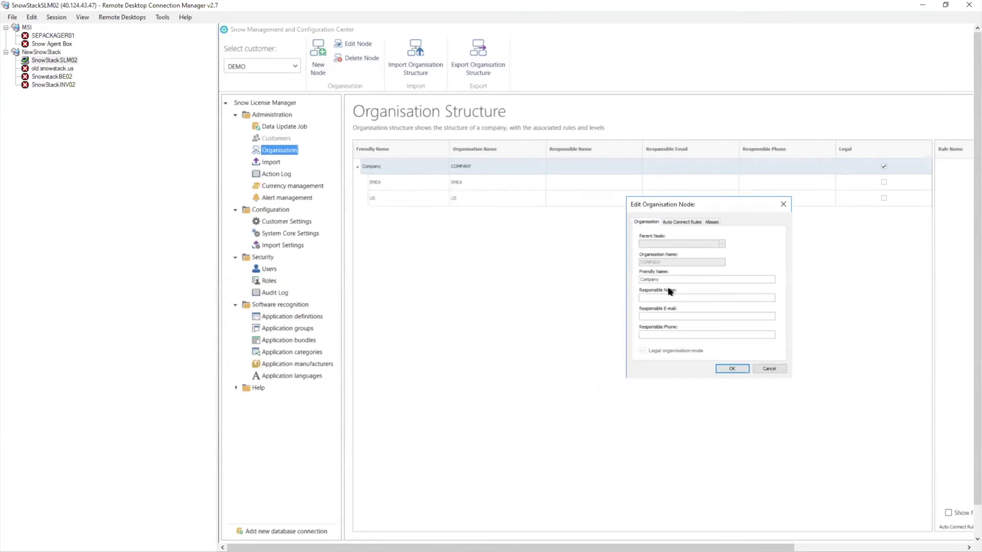
{"action": "left_click_drag", "start_coordinate": [663, 279], "coordinate": [626, 274]}
{"action": "type", "text": "ACME"}
{"action": "left_click", "coordinate": [732, 368]}
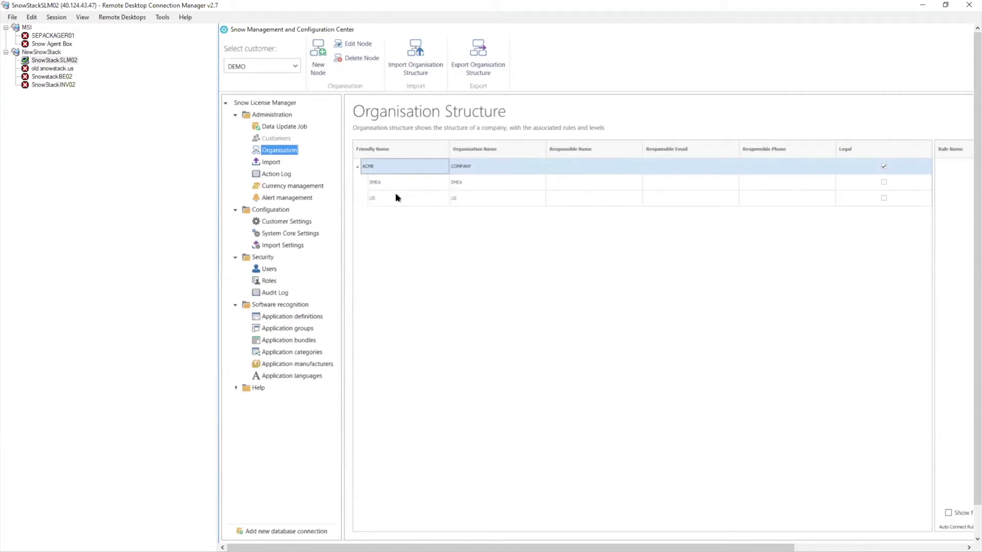
Add an organisation node named APAC under the ACME parent node.
{"action": "left_click", "coordinate": [317, 60]}
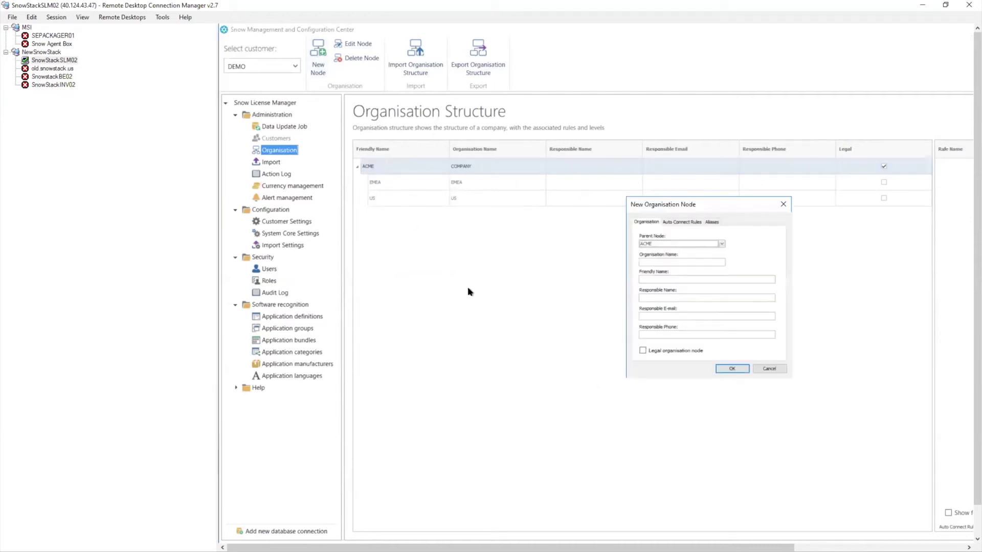
{"action": "left_click", "coordinate": [664, 261]}
{"action": "type", "text": "PAC"}
{"action": "left_click", "coordinate": [731, 368]}
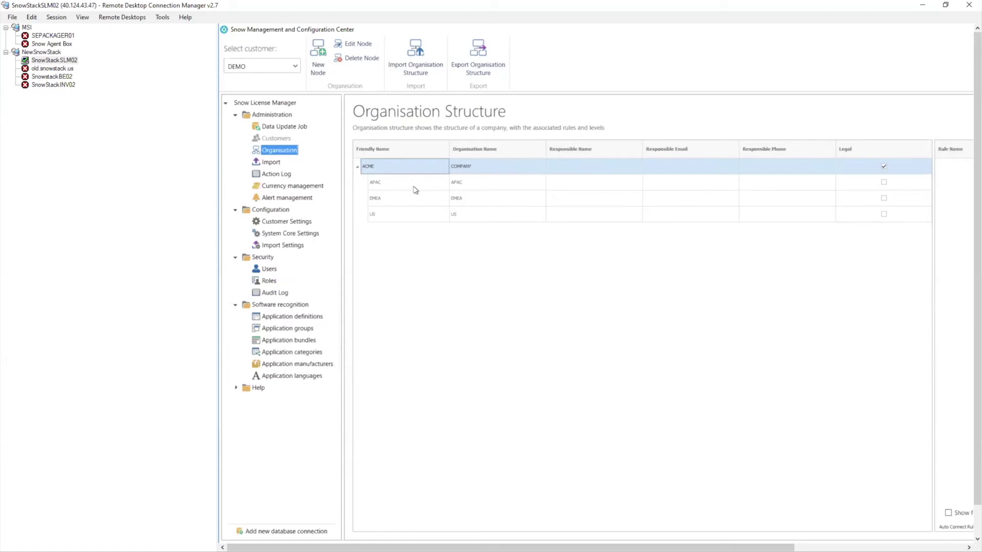
Add a child node named IT under the APAC organisation node.
{"action": "left_click", "coordinate": [396, 186]}
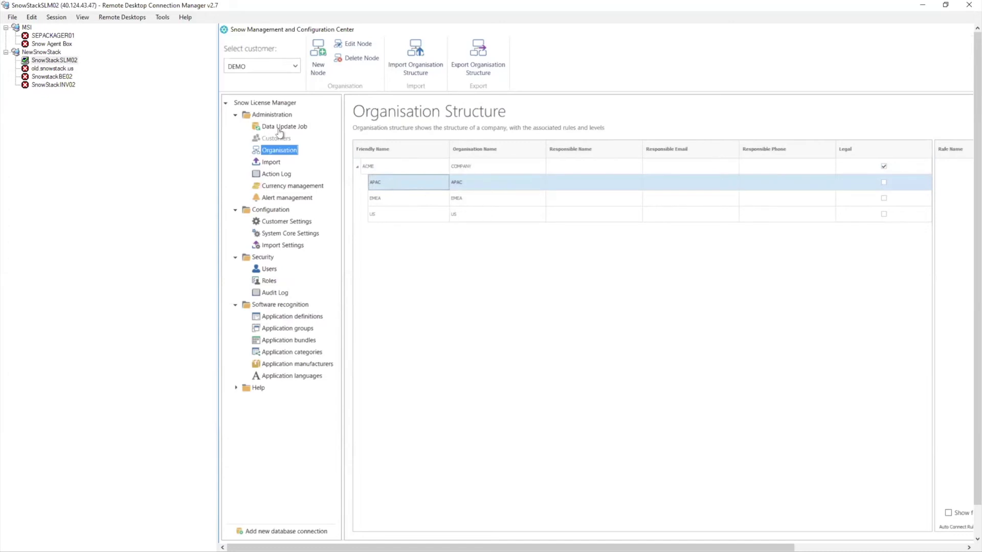
{"action": "left_click", "coordinate": [318, 51]}
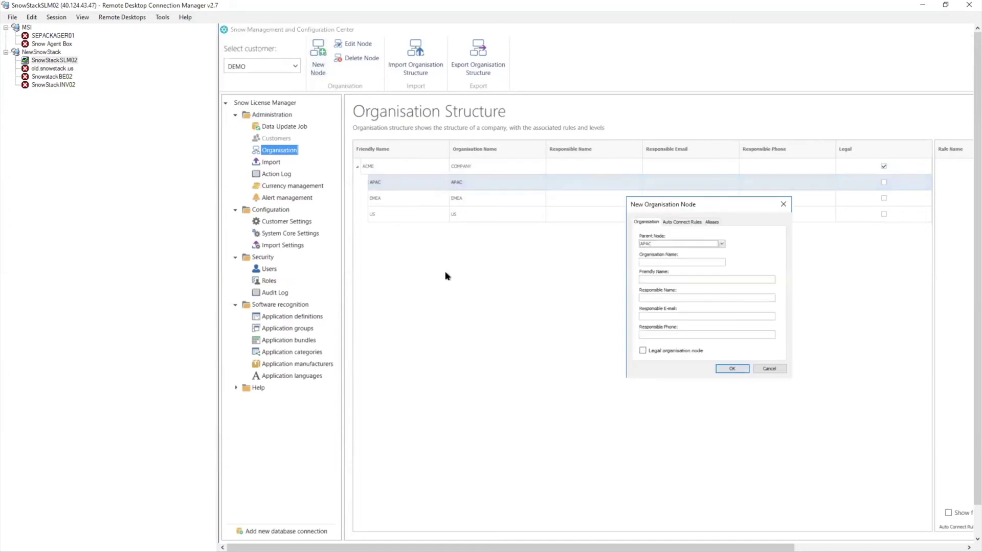
{"action": "left_click", "coordinate": [679, 277]}
{"action": "left_click", "coordinate": [731, 368]}
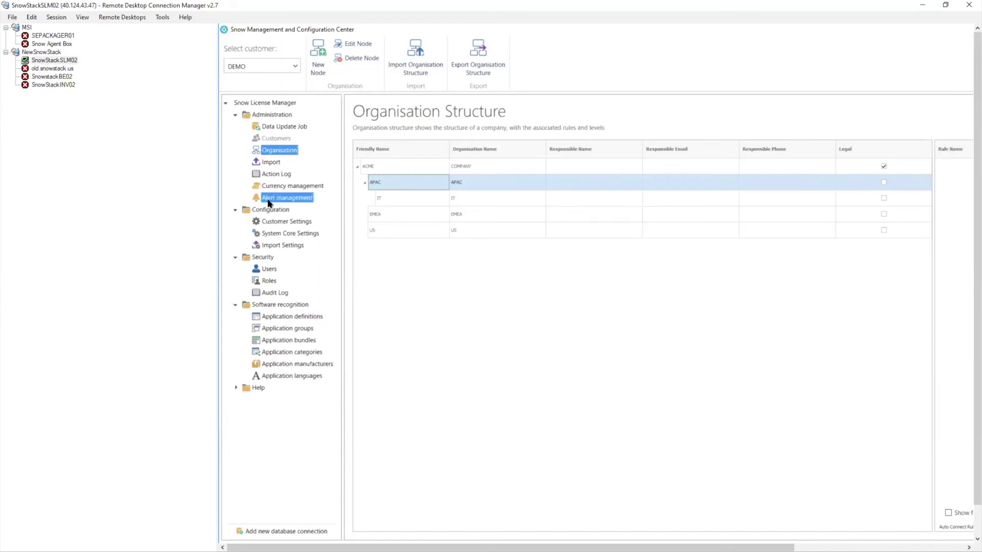
Review the Excel import options for the organisation structure and close them without importing.
{"action": "left_click", "coordinate": [416, 64]}
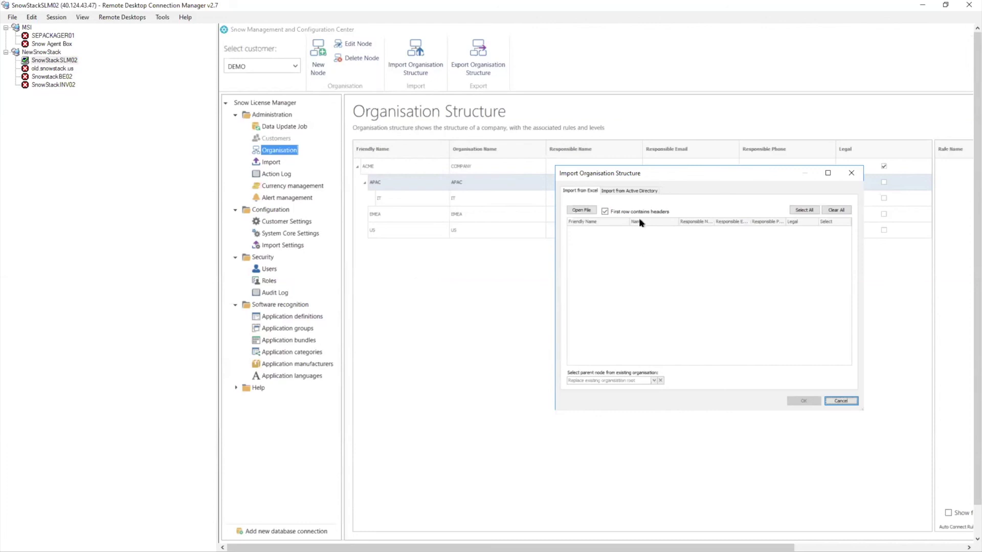
{"action": "left_click", "coordinate": [586, 193]}
{"action": "left_click", "coordinate": [840, 401]}
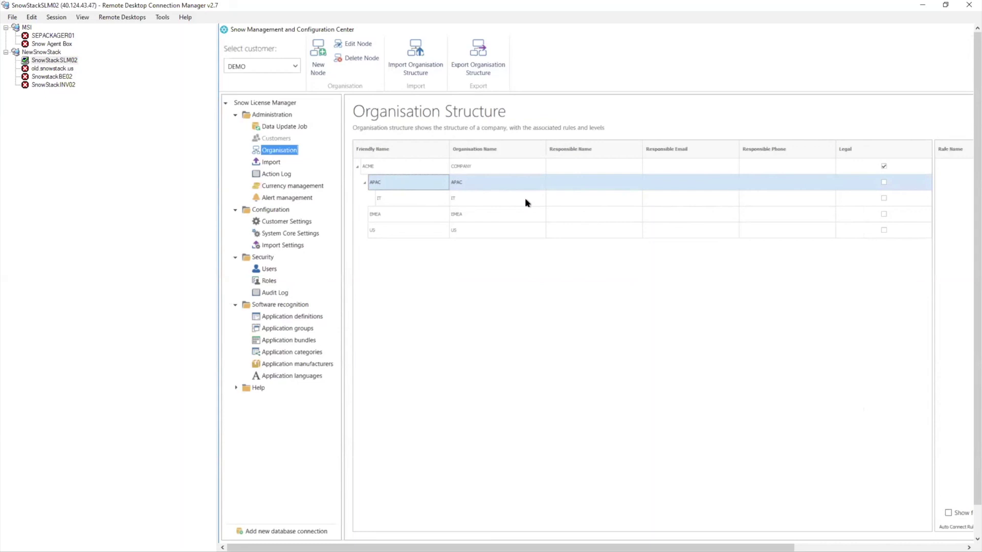
Review the auto connect rule types available for the APAC node and leave without creating a rule.
{"action": "double_click", "coordinate": [403, 178]}
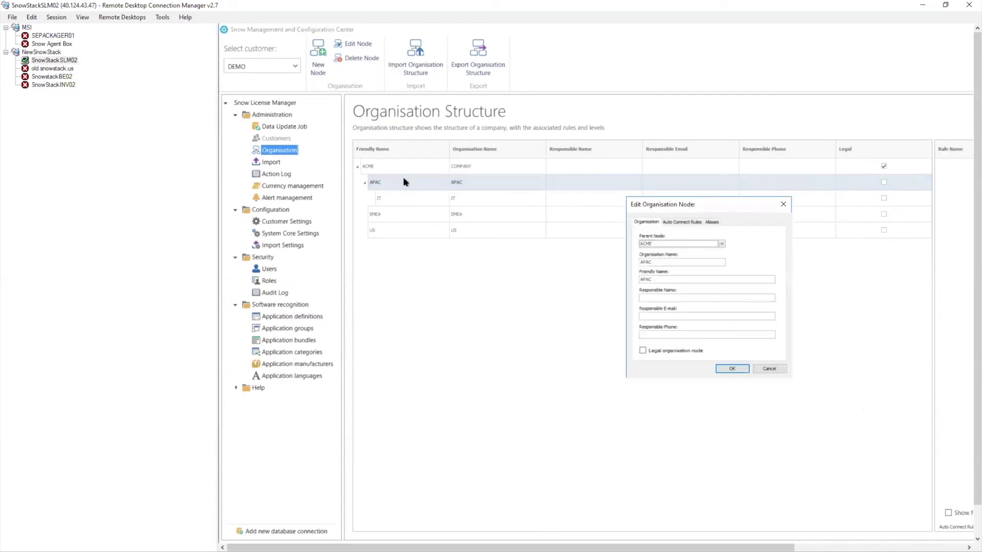
{"action": "left_click", "coordinate": [682, 222]}
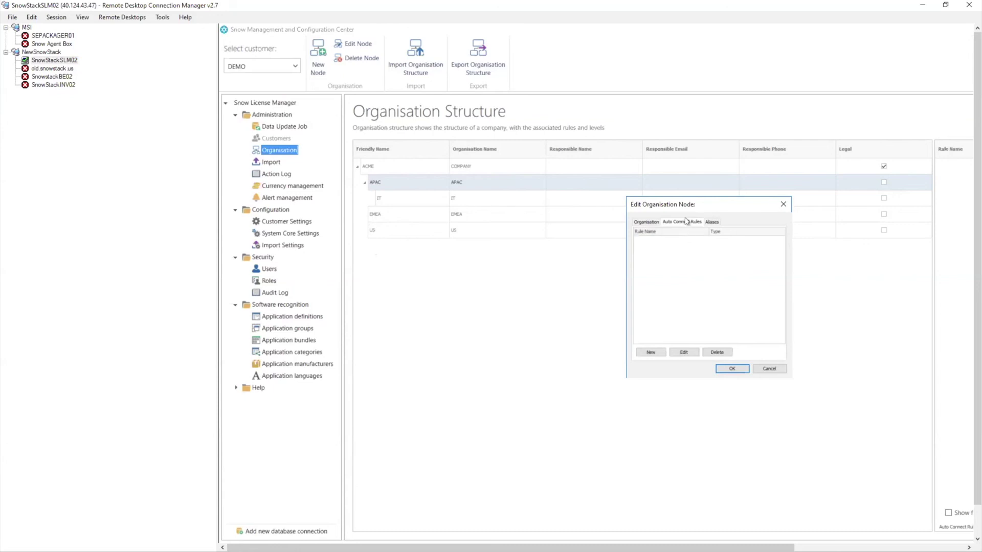
{"action": "left_click", "coordinate": [651, 351]}
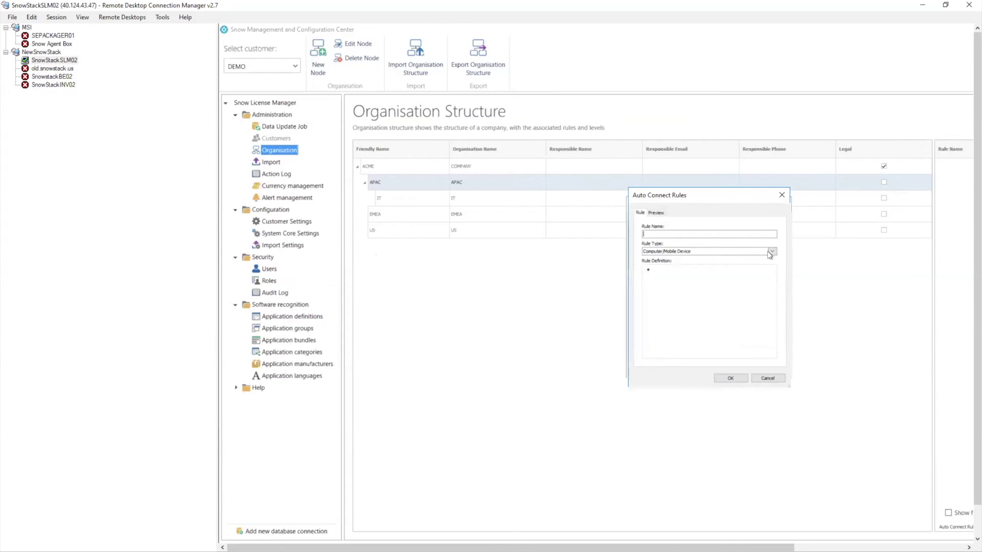
{"action": "left_click", "coordinate": [771, 251]}
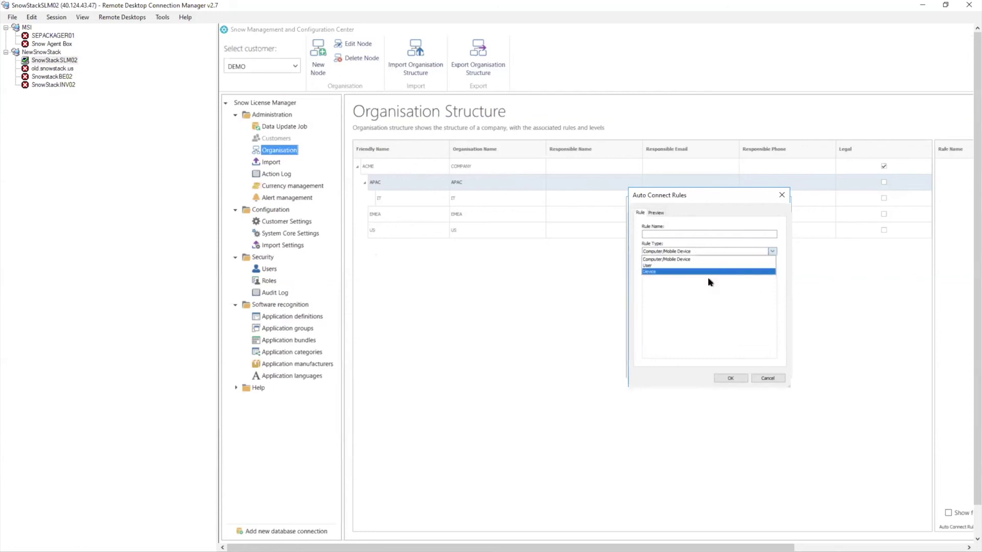
{"action": "left_click", "coordinate": [768, 379]}
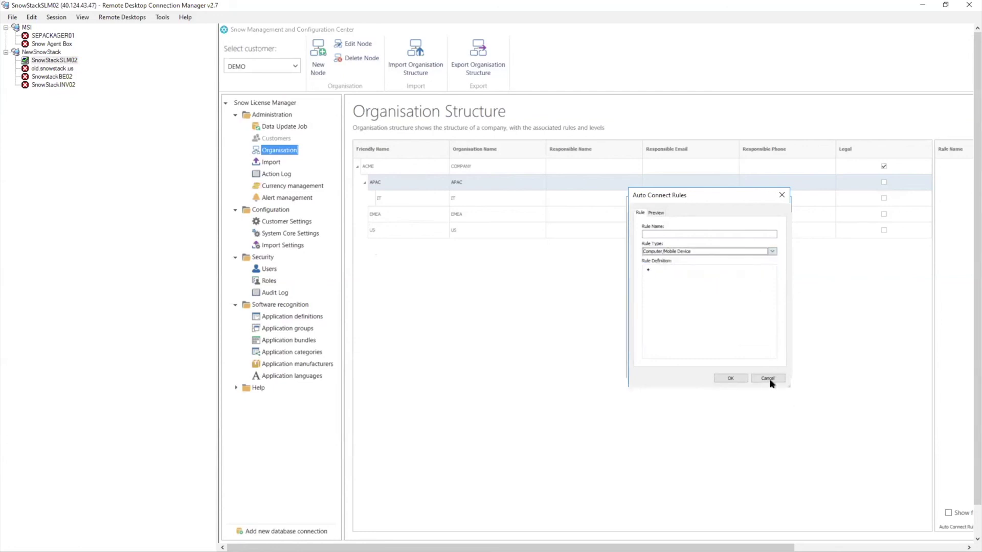
{"action": "left_click", "coordinate": [768, 379]}
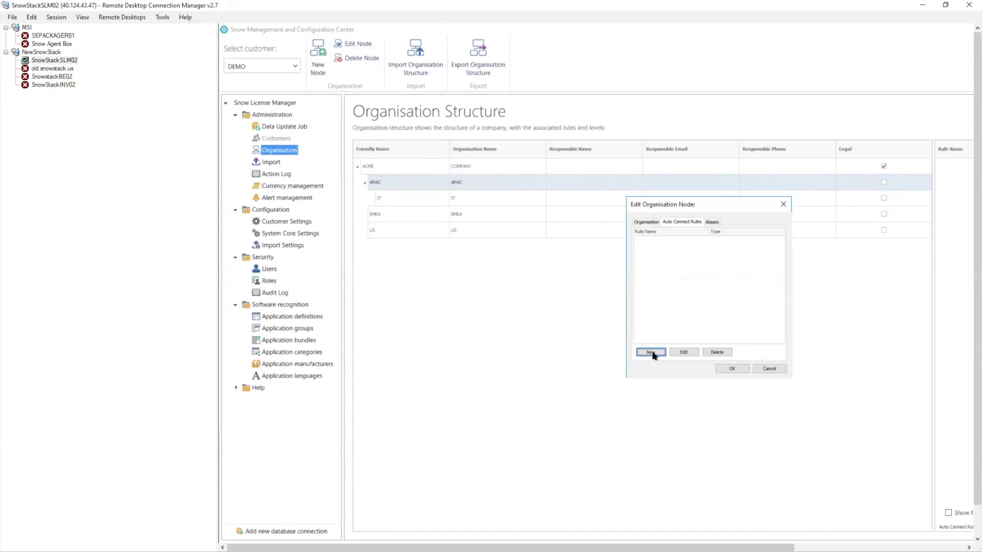
{"action": "left_click", "coordinate": [767, 368]}
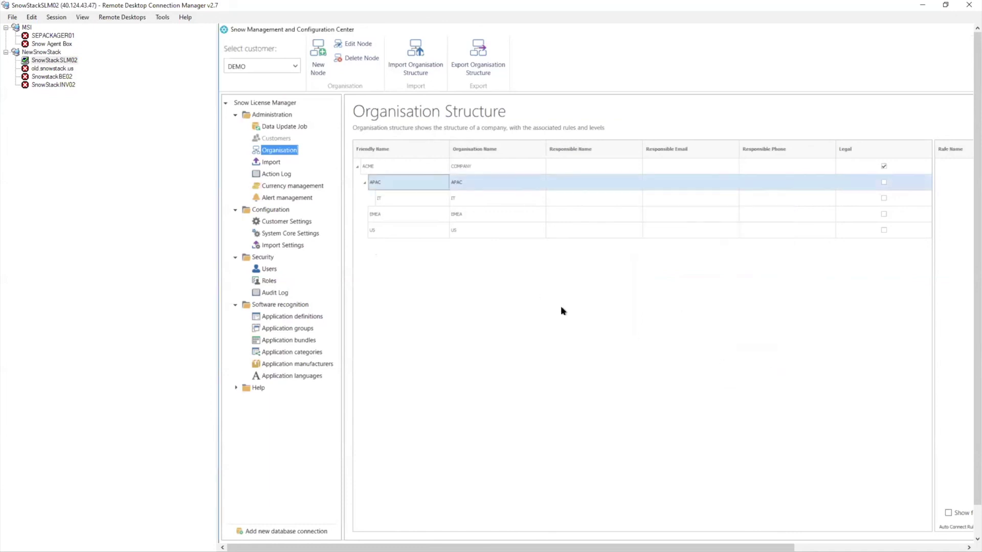